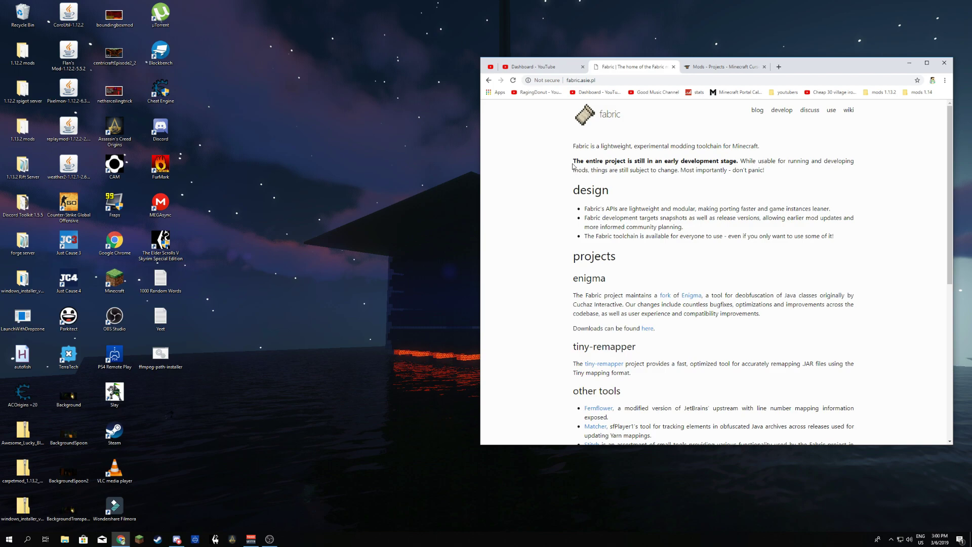
Step: Read through the Fabric home page, covering its design notes, projects, other tools, libraries and components
{"action": "scroll", "coordinate": [573, 166], "scroll_direction": "down", "scroll_amount": 2}
{"action": "scroll", "coordinate": [585, 161], "scroll_direction": "down", "scroll_amount": 7}
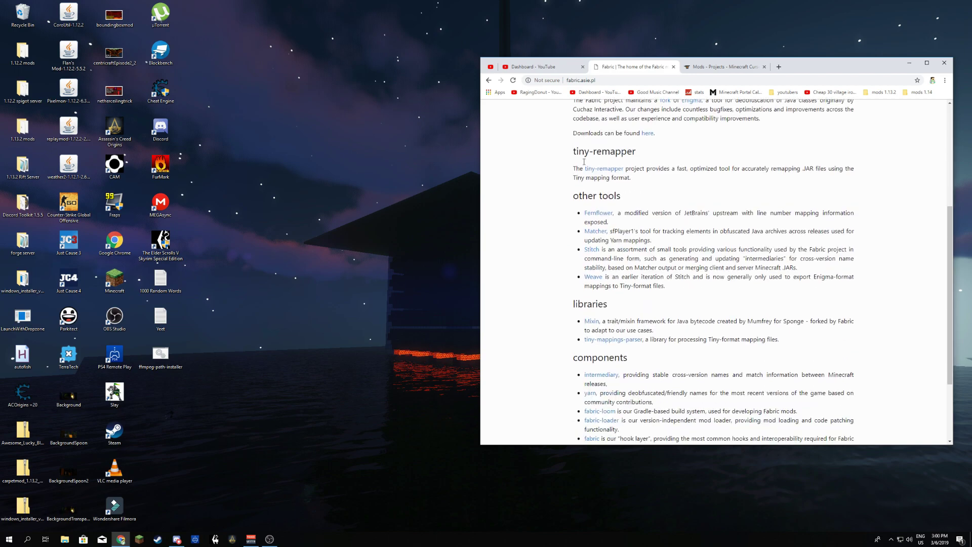
{"action": "scroll", "coordinate": [657, 198], "scroll_direction": "up", "scroll_amount": 5}
{"action": "scroll", "coordinate": [656, 197], "scroll_direction": "up", "scroll_amount": 3}
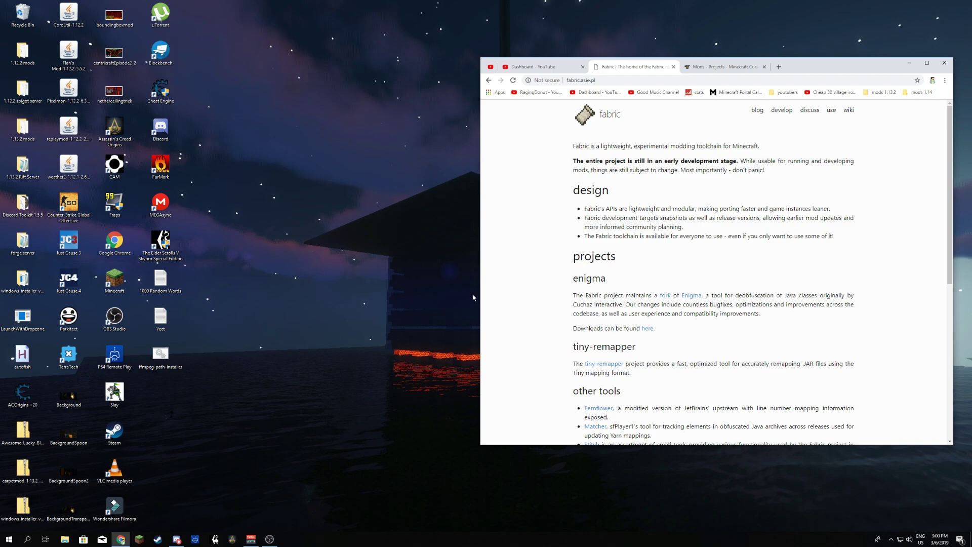
{"action": "scroll", "coordinate": [624, 232], "scroll_direction": "down", "scroll_amount": 5}
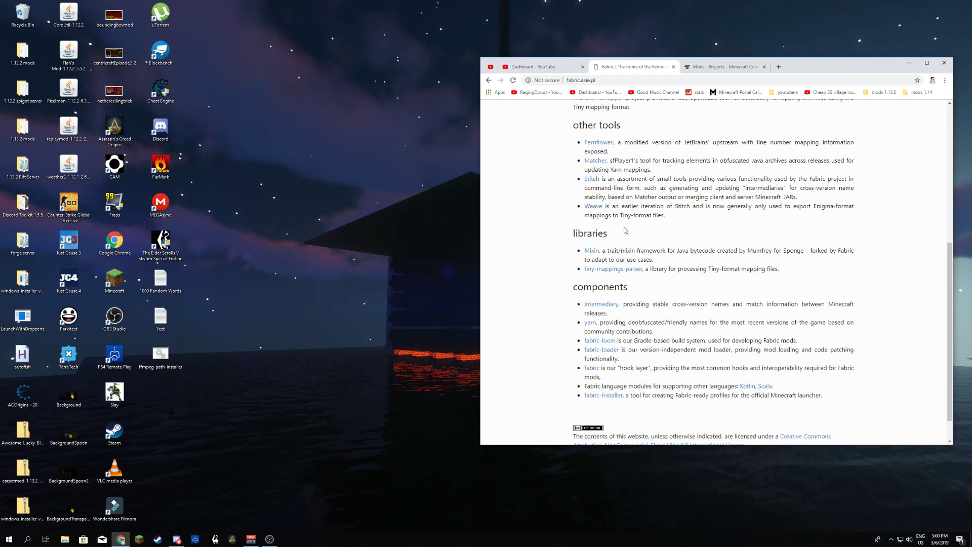
{"action": "scroll", "coordinate": [624, 231], "scroll_direction": "up", "scroll_amount": 4}
{"action": "scroll", "coordinate": [624, 232], "scroll_direction": "up", "scroll_amount": 2}
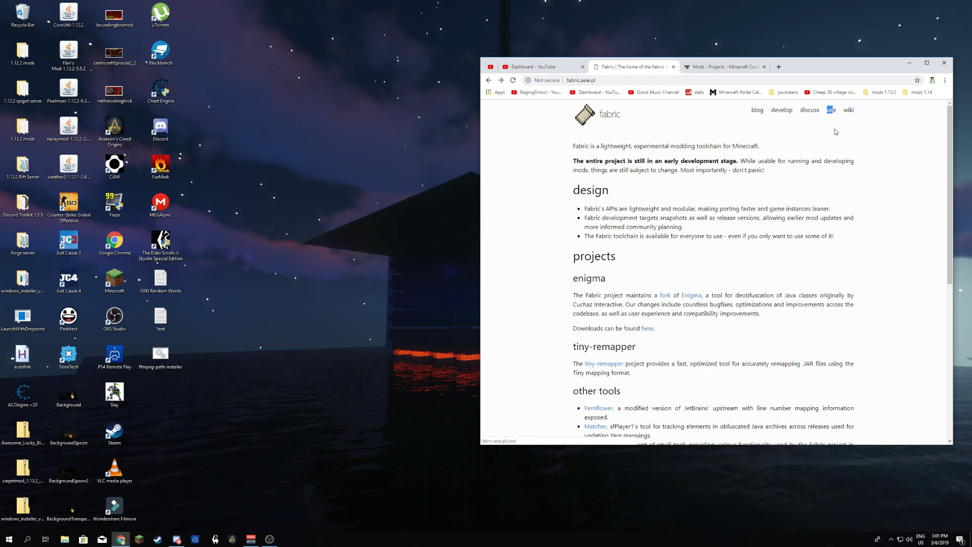
Step: Download the Universal/.JAR installer, version 0.2.3.12, for the Vanilla launcher from Fabric's use page
{"action": "left_click", "coordinate": [831, 111]}
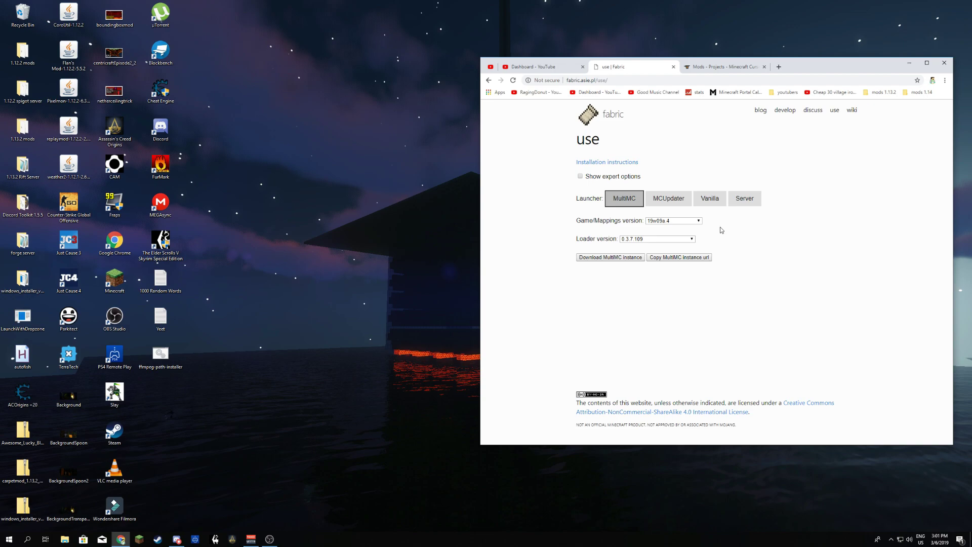
{"action": "left_click", "coordinate": [709, 203]}
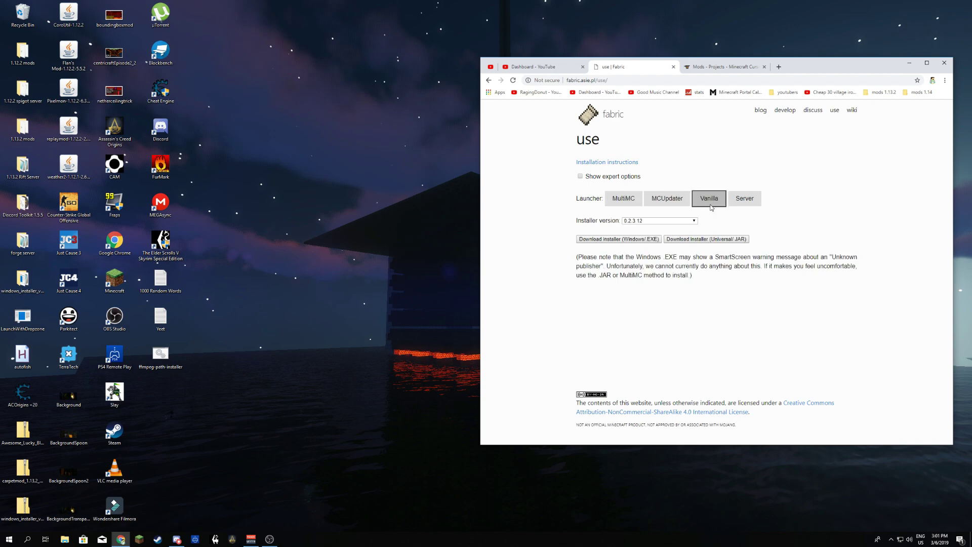
{"action": "left_click", "coordinate": [637, 222]}
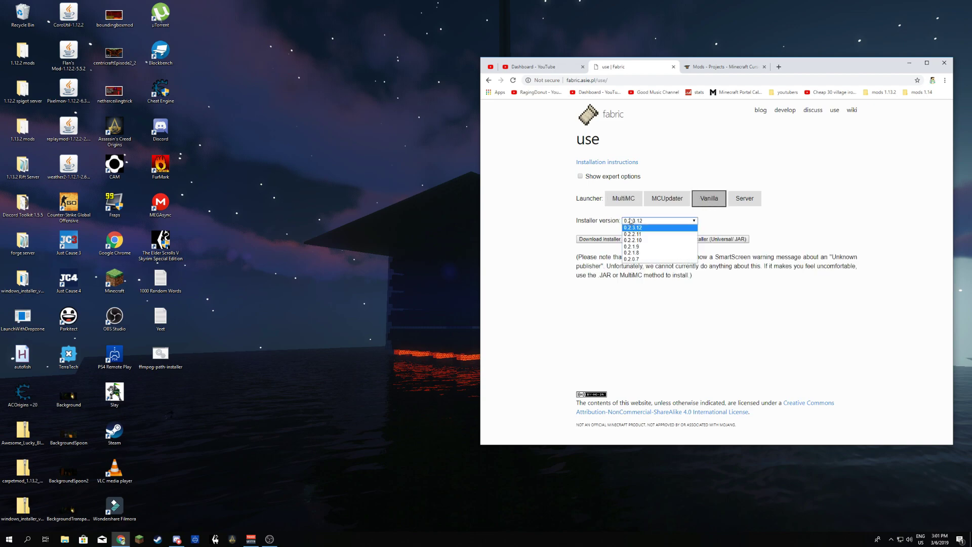
{"action": "left_click", "coordinate": [636, 228]}
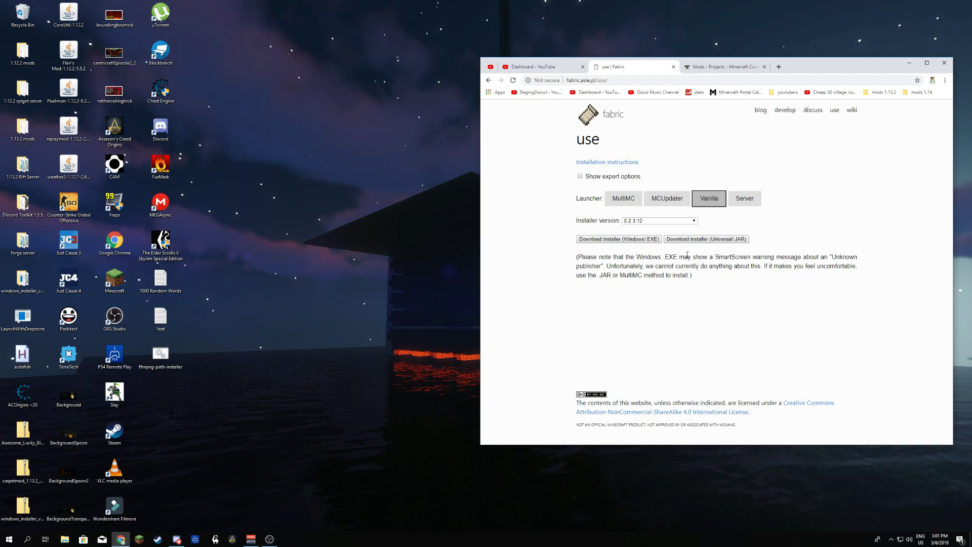
{"action": "left_click", "coordinate": [702, 240]}
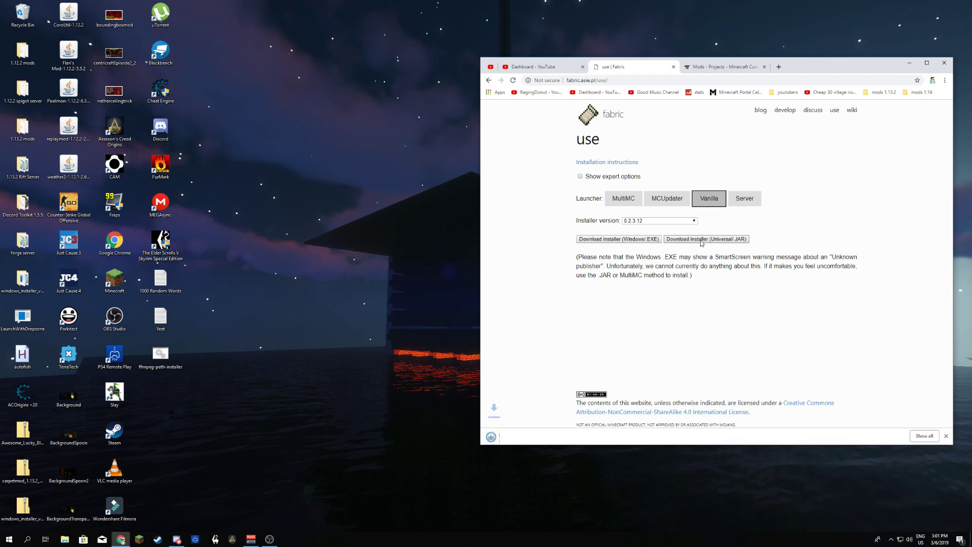
{"action": "left_click", "coordinate": [617, 436]}
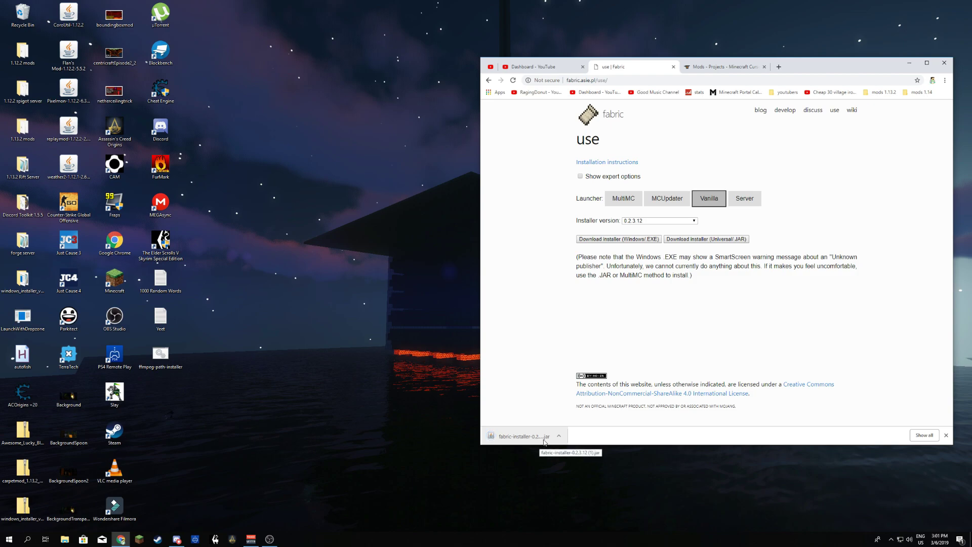
Step: Place the downloaded Fabric installer JAR on the desktop and open it
{"action": "left_click_drag", "start_coordinate": [518, 444], "coordinate": [328, 175]}
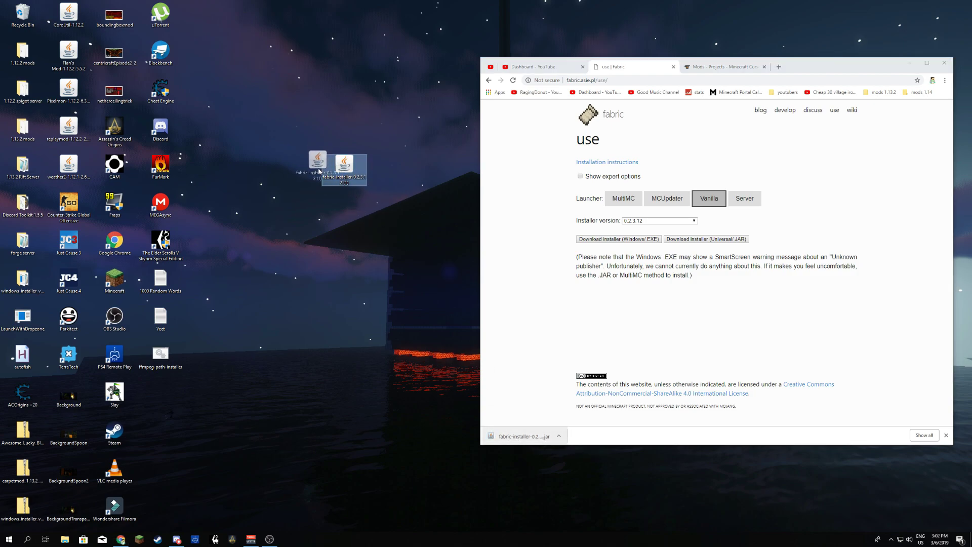
{"action": "right_click", "coordinate": [336, 169]}
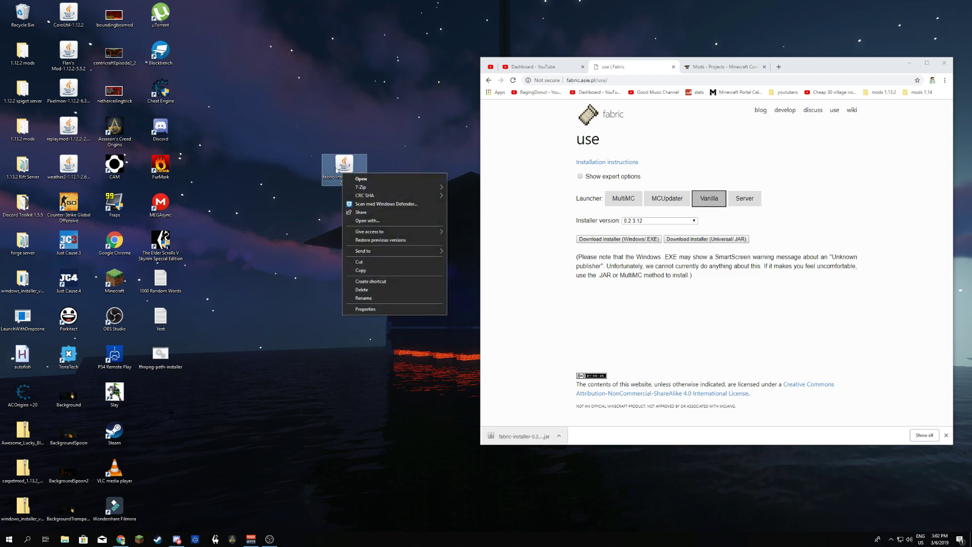
{"action": "left_click", "coordinate": [360, 179]}
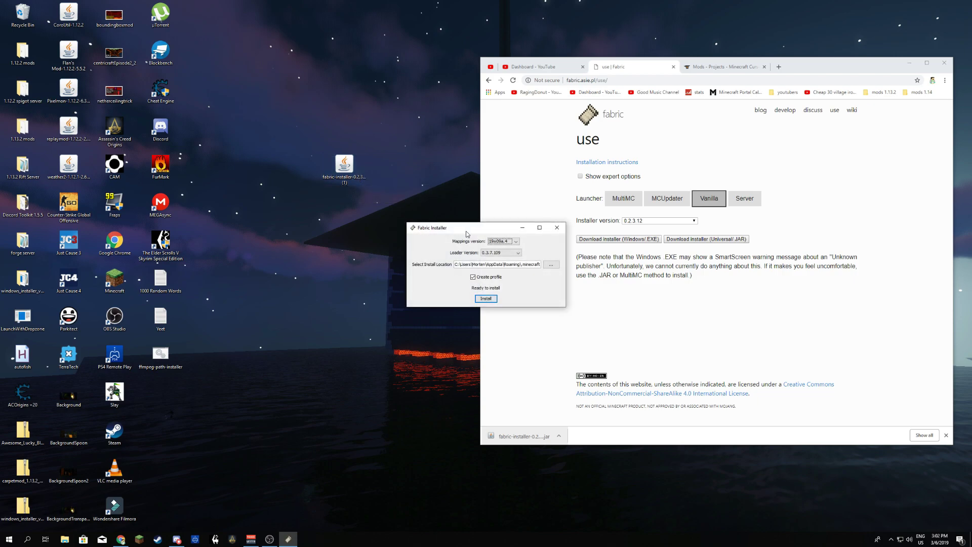
{"action": "left_click_drag", "start_coordinate": [470, 219], "coordinate": [335, 217]}
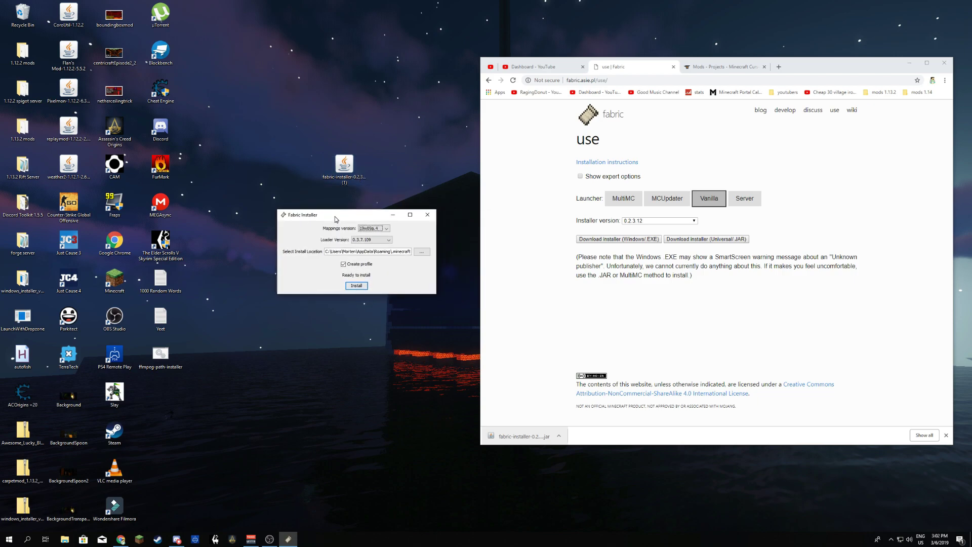
Step: Look through the mappings versions in the Fabric installer and choose 19w09a.4
{"action": "left_click", "coordinate": [371, 229]}
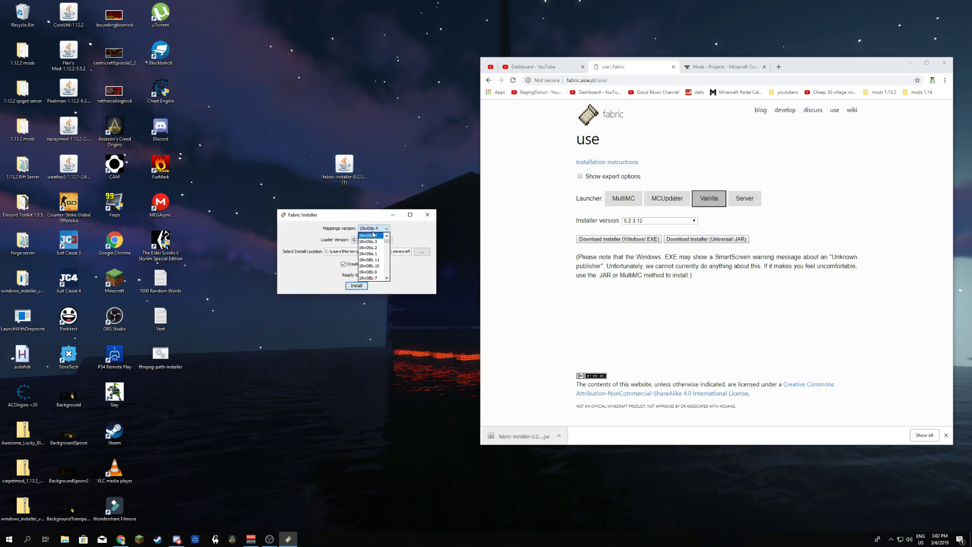
{"action": "scroll", "coordinate": [373, 235], "scroll_direction": "down", "scroll_amount": 5}
{"action": "scroll", "coordinate": [375, 248], "scroll_direction": "down", "scroll_amount": 10}
{"action": "left_click_drag", "start_coordinate": [390, 261], "coordinate": [388, 238]}
{"action": "left_click", "coordinate": [368, 236]}
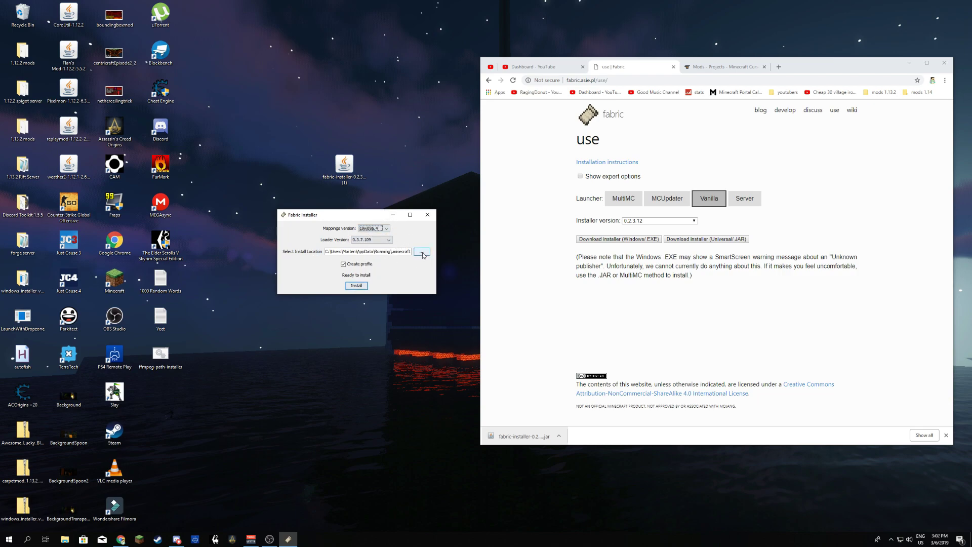
Step: Inspect the .minecraft install location in the folder chooser and close it without picking another folder
{"action": "left_click", "coordinate": [422, 253]}
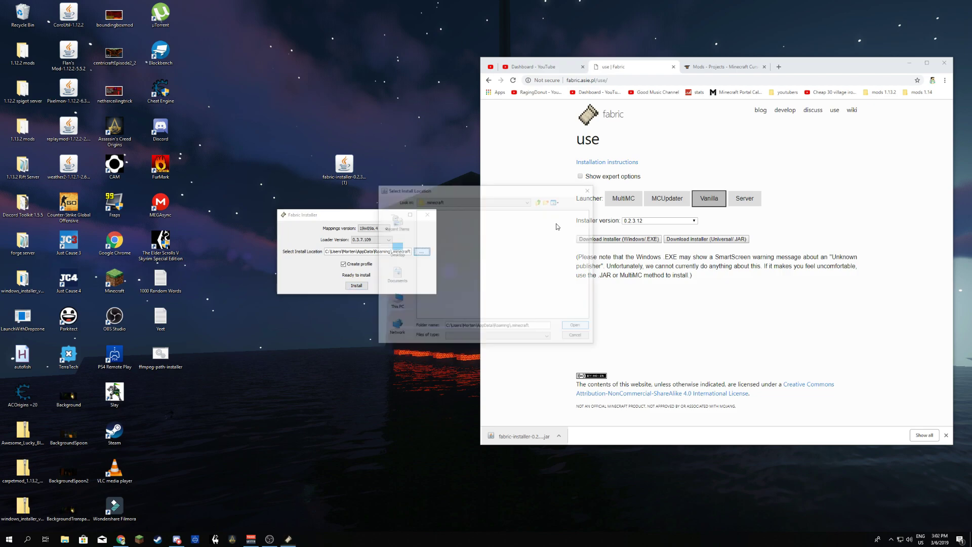
{"action": "left_click_drag", "start_coordinate": [527, 190], "coordinate": [400, 311]}
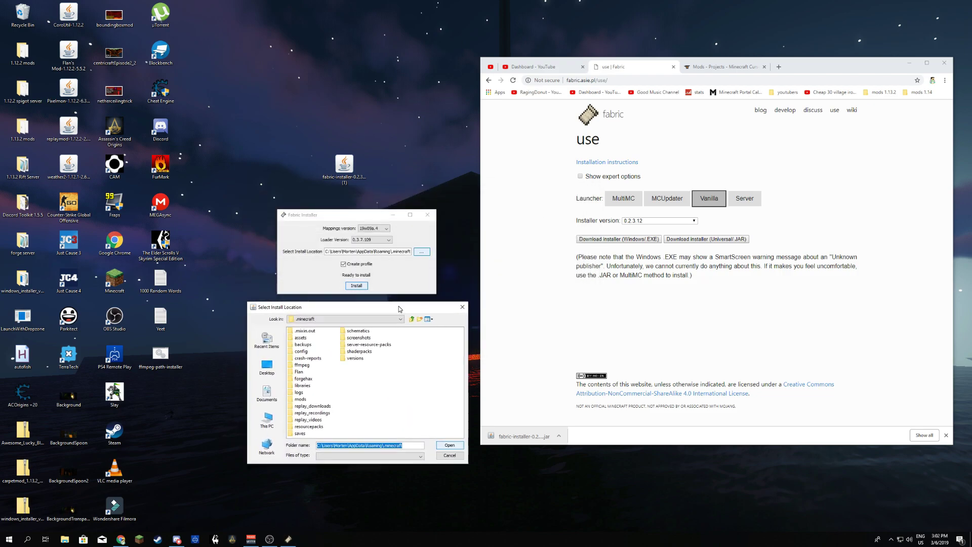
{"action": "left_click", "coordinate": [410, 259]}
Step: Install Fabric with the profile creation option enabled and close the installer
{"action": "left_click_drag", "start_coordinate": [368, 218], "coordinate": [344, 210]}
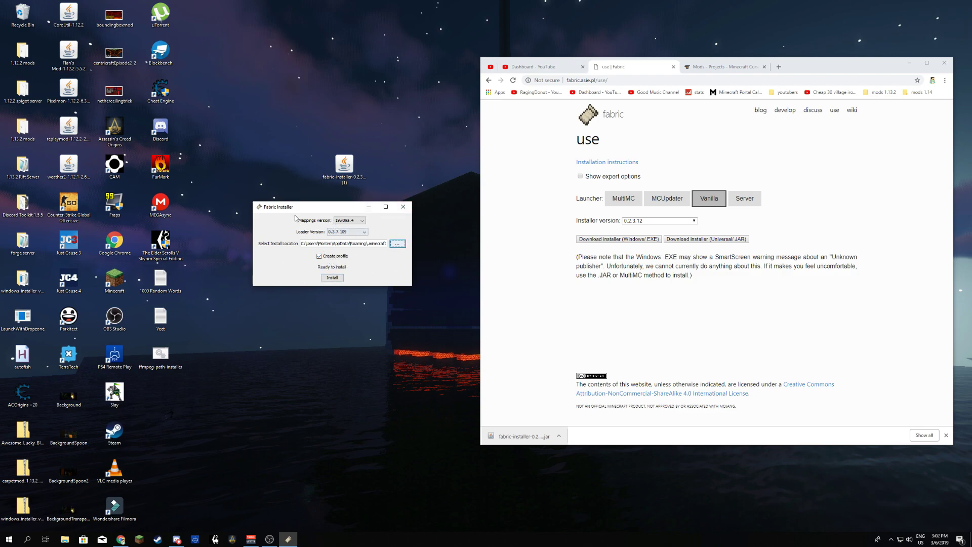
{"action": "left_click", "coordinate": [332, 278]}
{"action": "left_click", "coordinate": [403, 207]}
Step: Open the Minecraft Launcher and check its profile list for the fabric-loader-19w09a profile
{"action": "double_click", "coordinate": [115, 281]}
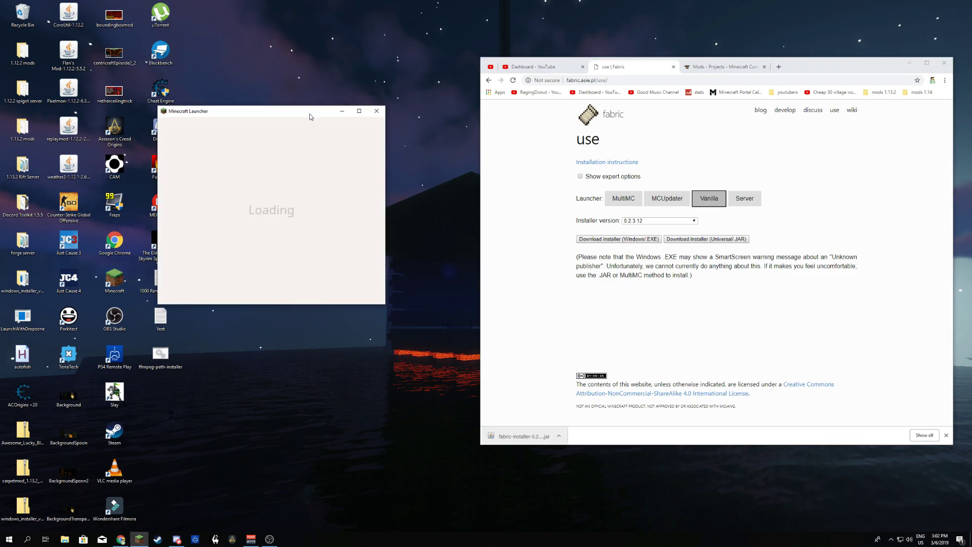
{"action": "left_click_drag", "start_coordinate": [314, 110], "coordinate": [524, 167]}
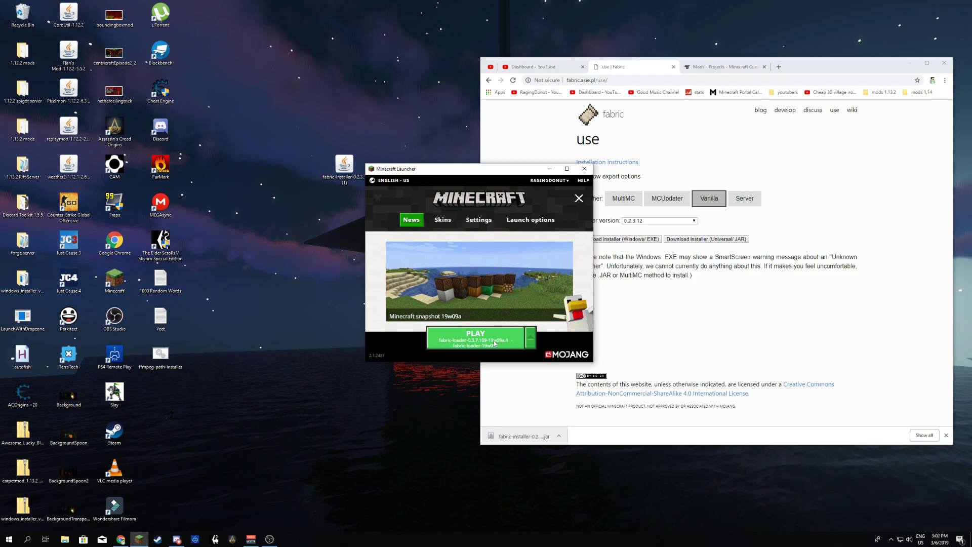
{"action": "left_click", "coordinate": [533, 338]}
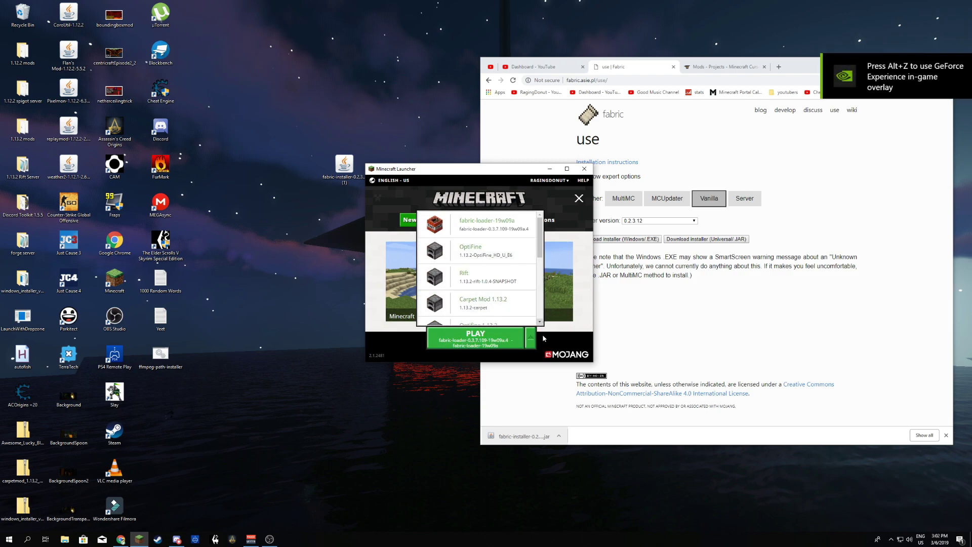
{"action": "left_click", "coordinate": [549, 304]}
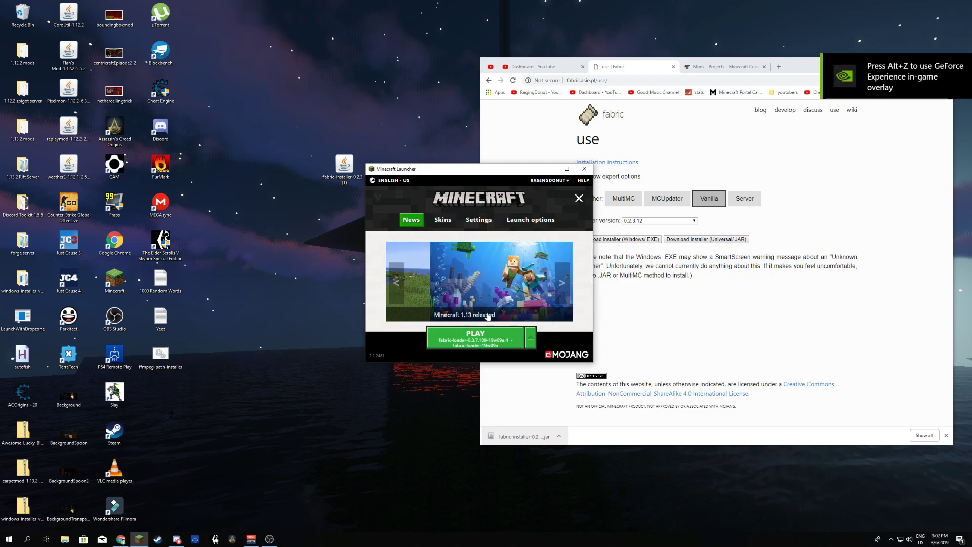
Step: Add a launch configuration with the version release fabric-loader-0.3.7.109-19w09a.4 and save it
{"action": "left_click", "coordinate": [530, 221]}
{"action": "left_click", "coordinate": [442, 262]}
{"action": "left_click", "coordinate": [464, 284]}
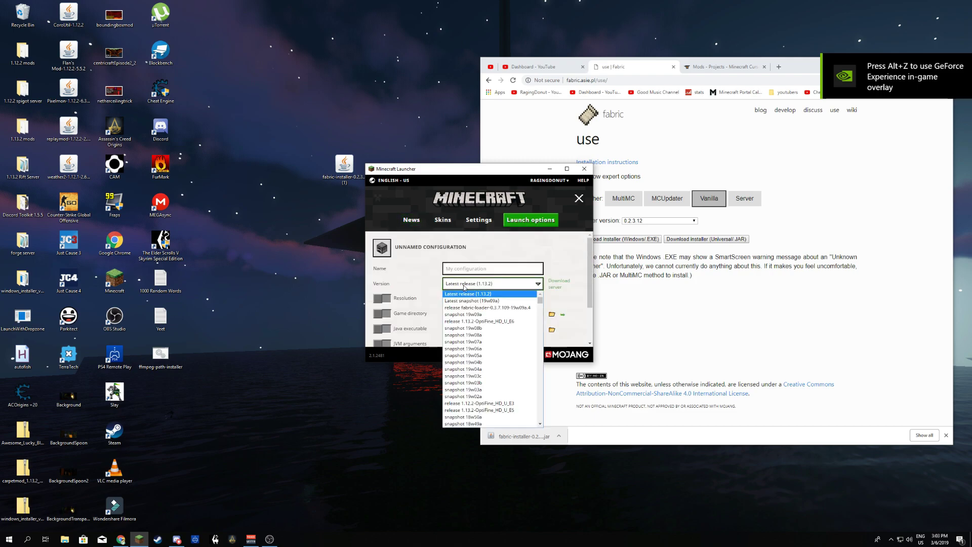
{"action": "left_click", "coordinate": [464, 285]}
{"action": "left_click", "coordinate": [476, 283]}
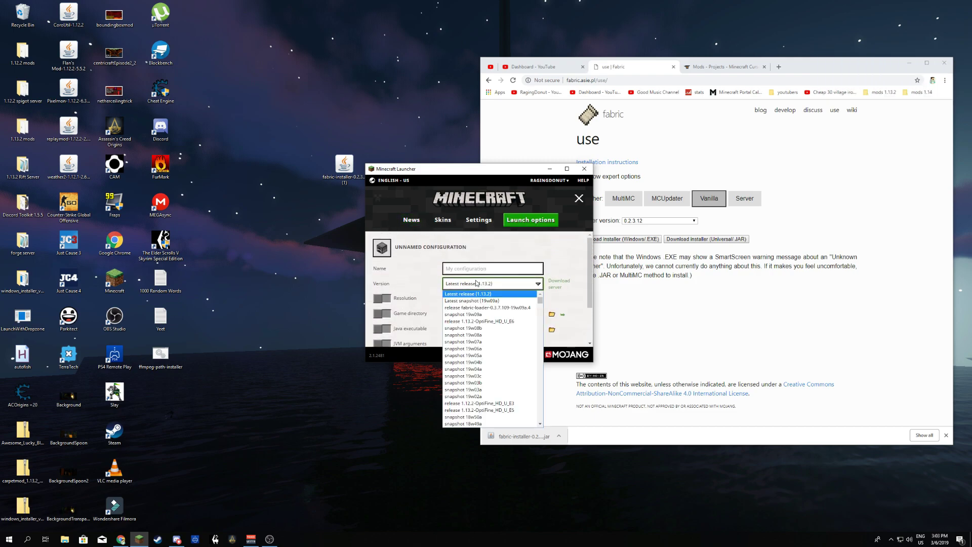
{"action": "left_click", "coordinate": [473, 307]}
{"action": "scroll", "coordinate": [507, 324], "scroll_direction": "down", "scroll_amount": 3}
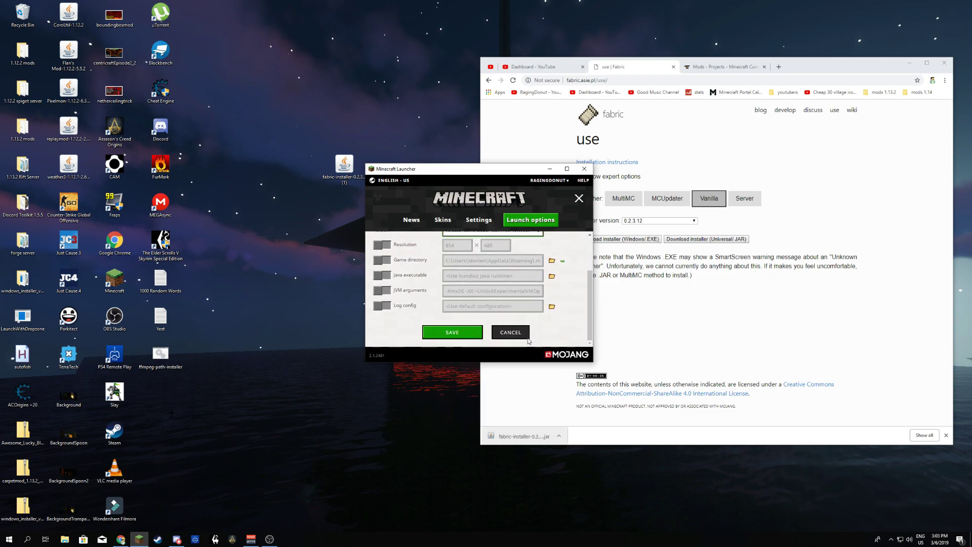
{"action": "left_click", "coordinate": [452, 332]}
Step: Return to the launcher's news page and start the game with the fabric-loader-19w09a profile
{"action": "left_click", "coordinate": [411, 220]}
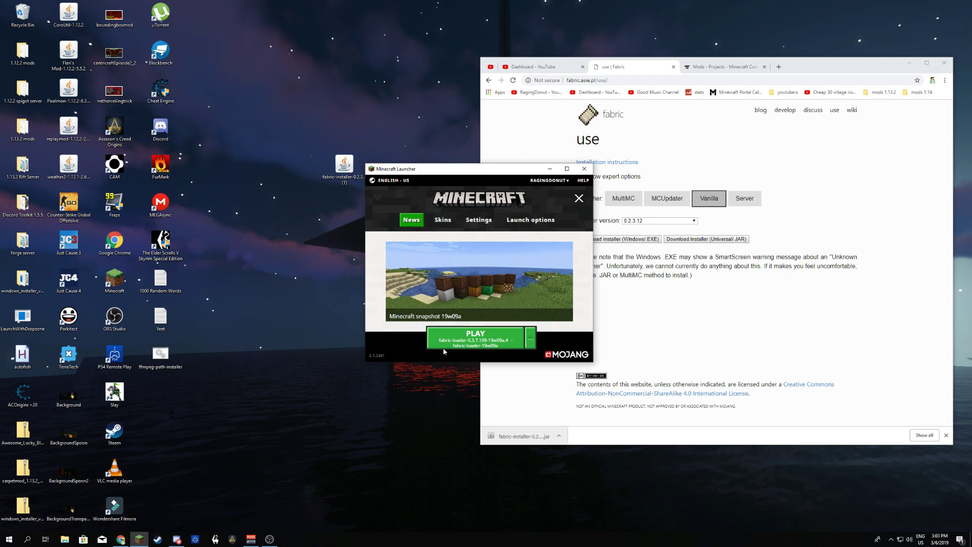
{"action": "left_click", "coordinate": [517, 339]}
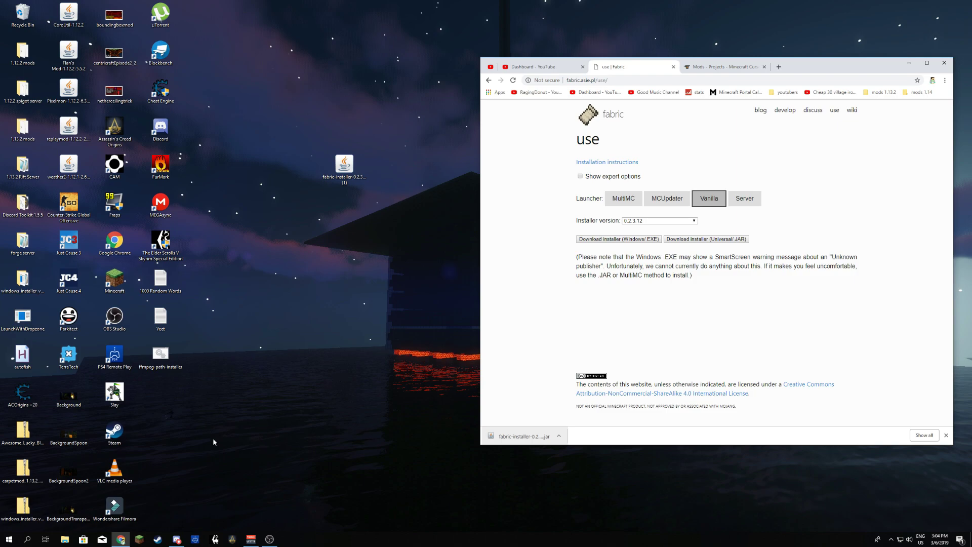
Step: Open the %appdata% folder in File Explorer and go to the mods folder inside .minecraft
{"action": "left_click", "coordinate": [27, 539]}
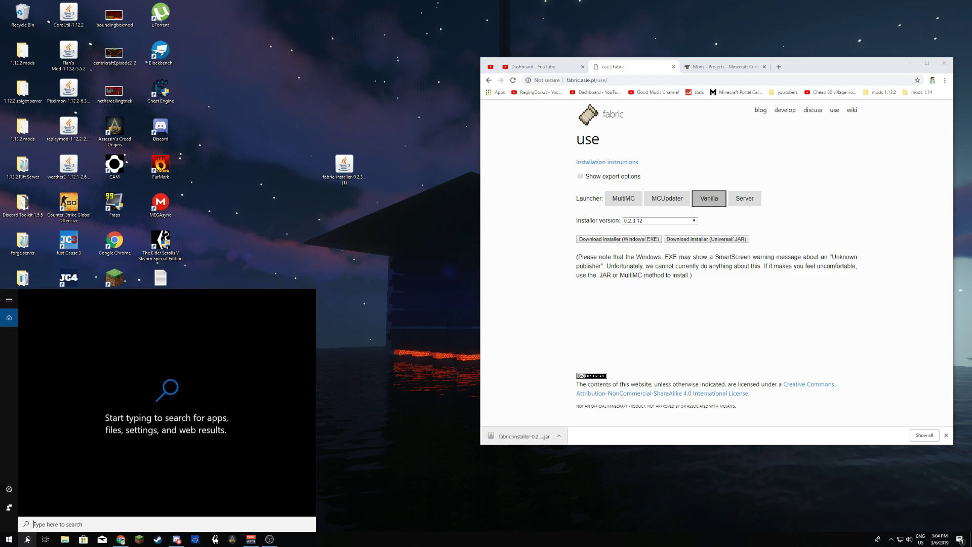
{"action": "type", "text": "%appdata%"}
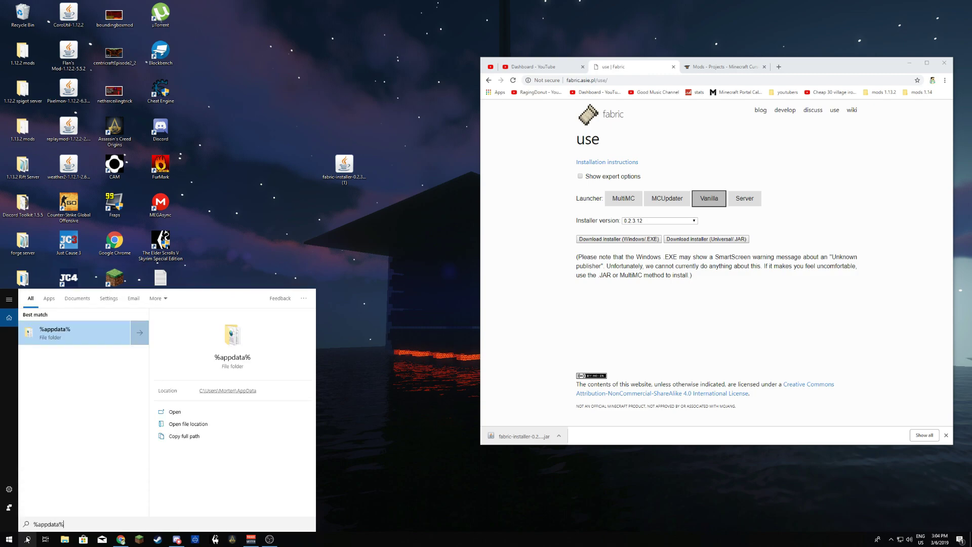
{"action": "key", "text": "Return"}
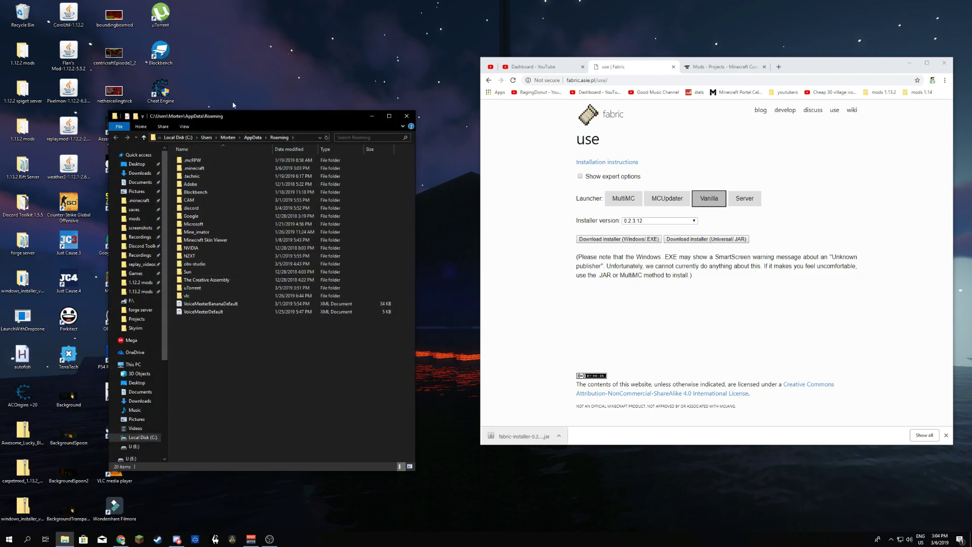
{"action": "left_click_drag", "start_coordinate": [230, 116], "coordinate": [367, 102]}
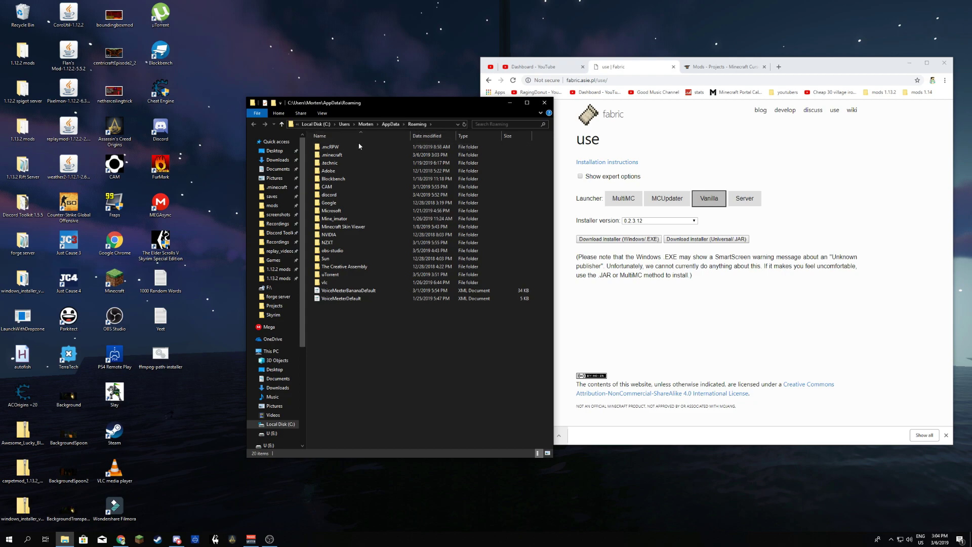
{"action": "double_click", "coordinate": [327, 156]}
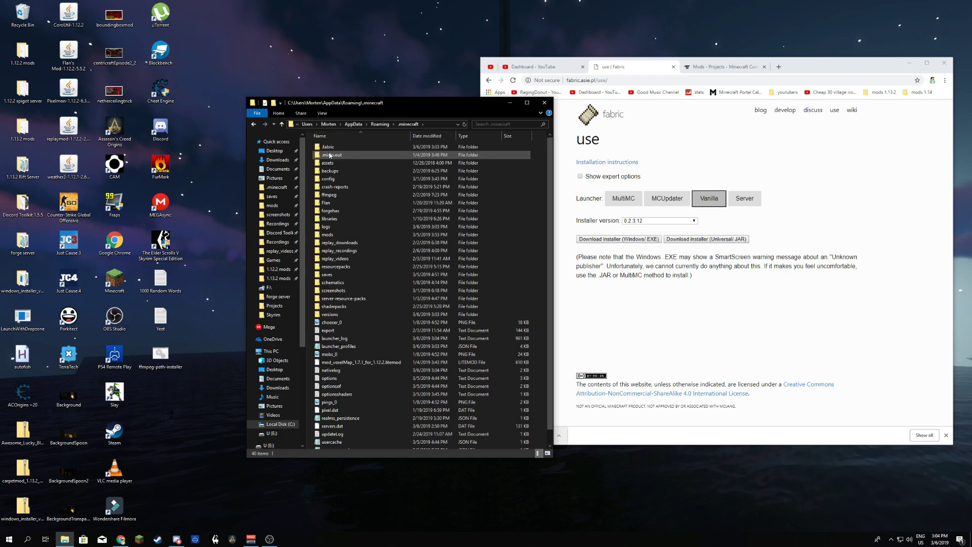
{"action": "double_click", "coordinate": [327, 235]}
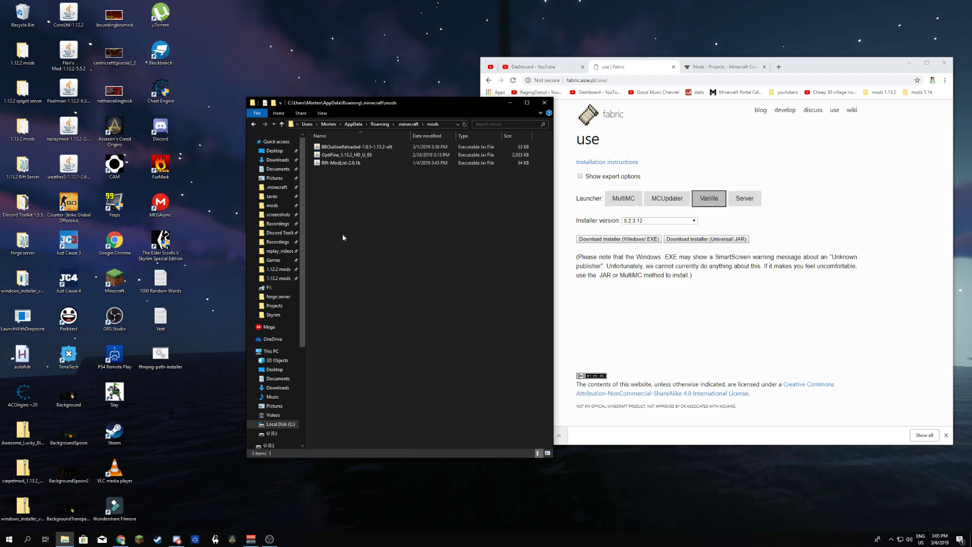
{"action": "left_click_drag", "start_coordinate": [394, 105], "coordinate": [274, 77]}
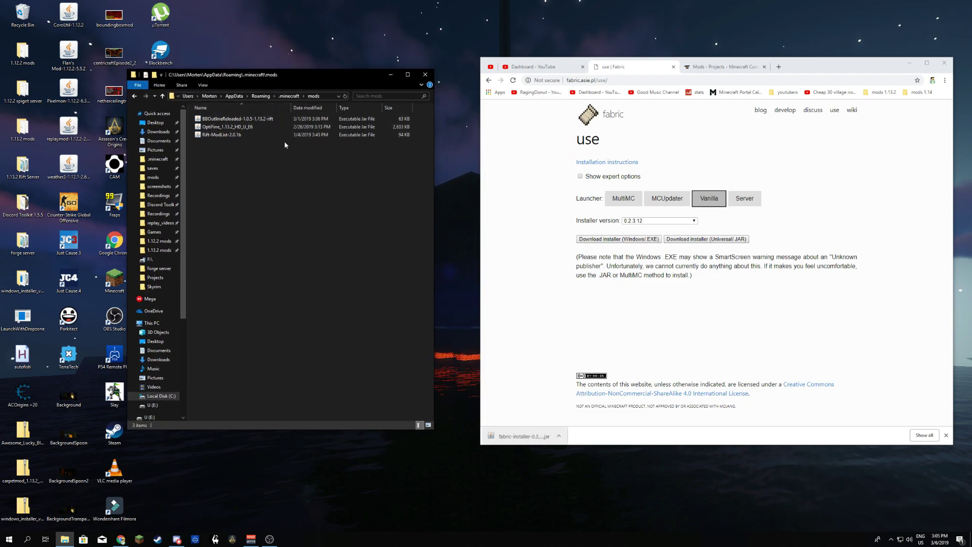
{"action": "left_click_drag", "start_coordinate": [220, 161], "coordinate": [252, 124]}
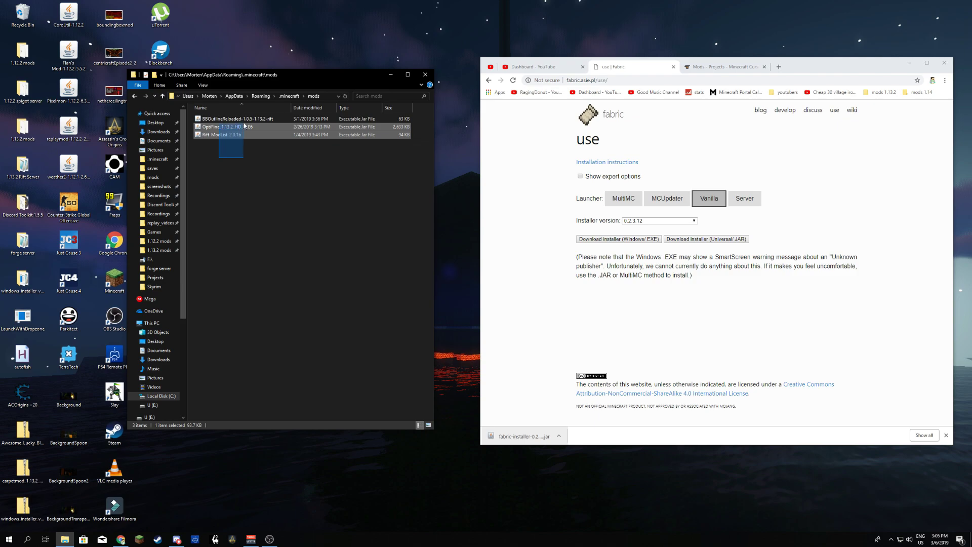
{"action": "left_click", "coordinate": [260, 166]}
{"action": "left_click_drag", "start_coordinate": [260, 80], "coordinate": [275, 91]}
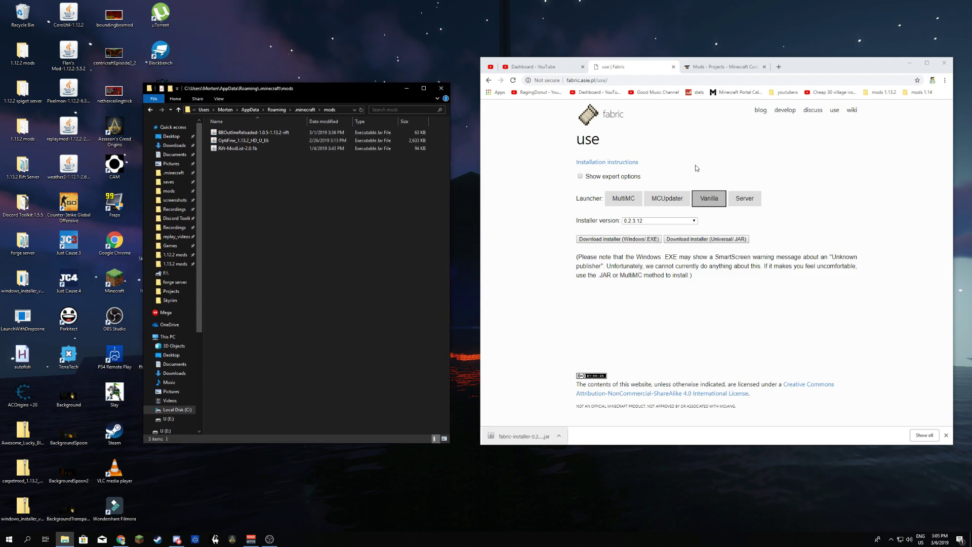
Step: Switch to the CurseForge Mods page in the browser and filter the mods by game version Minecraft 1.14
{"action": "left_click", "coordinate": [684, 151]}
{"action": "left_click", "coordinate": [710, 71]}
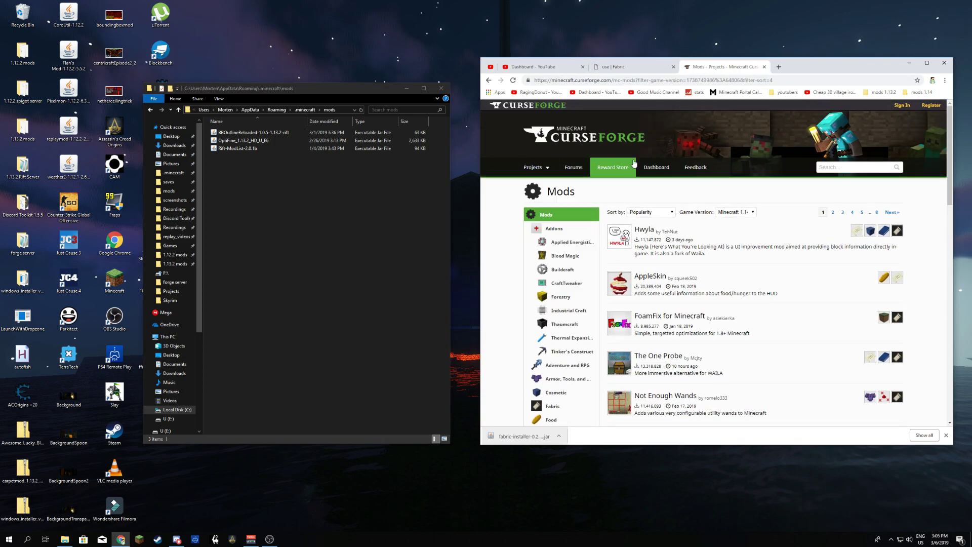
{"action": "left_click", "coordinate": [730, 212]}
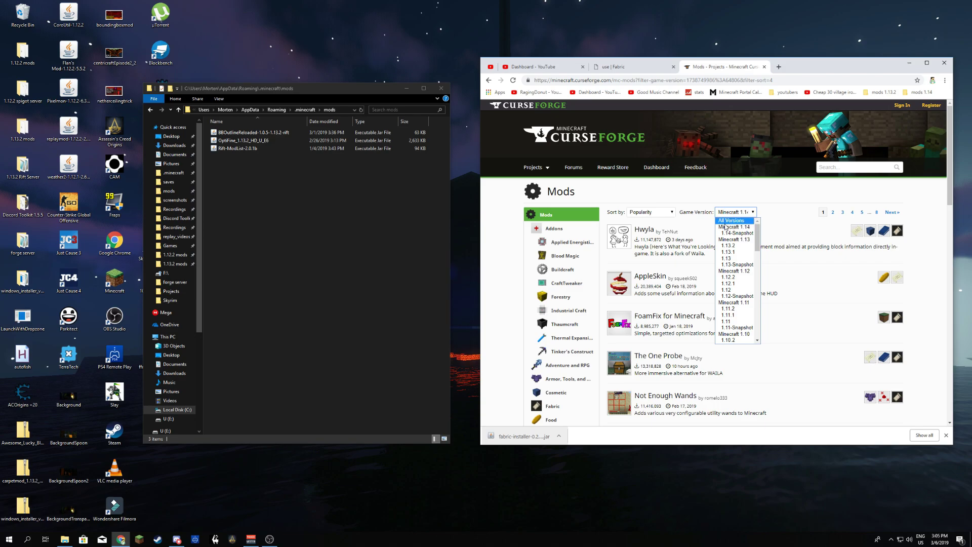
{"action": "left_click", "coordinate": [741, 227]}
Step: Look through the CurseForge list of Minecraft 1.14 mods down to the page numbers and return to its beginning
{"action": "scroll", "coordinate": [764, 218], "scroll_direction": "down", "scroll_amount": 2}
{"action": "scroll", "coordinate": [764, 217], "scroll_direction": "down", "scroll_amount": 12}
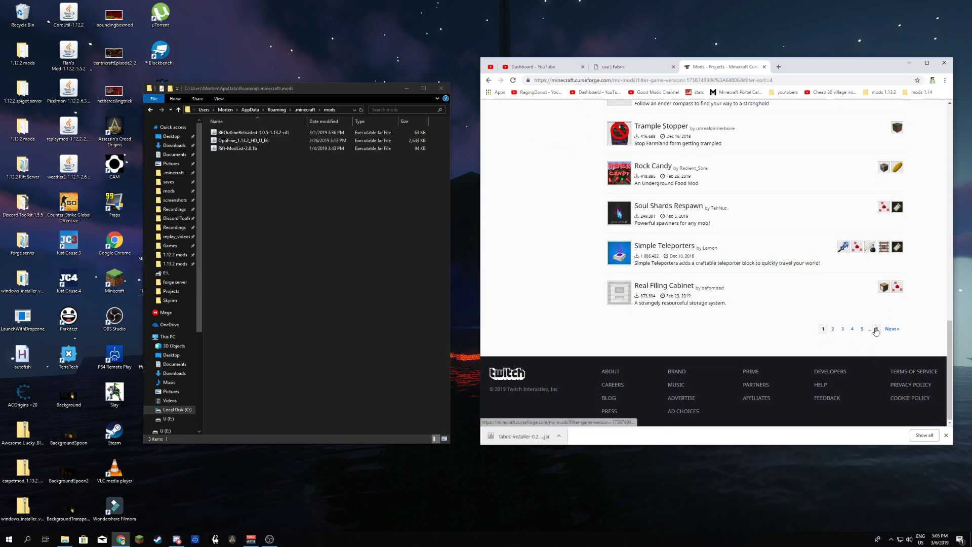
{"action": "left_click", "coordinate": [876, 328]}
{"action": "scroll", "coordinate": [737, 217], "scroll_direction": "down", "scroll_amount": 15}
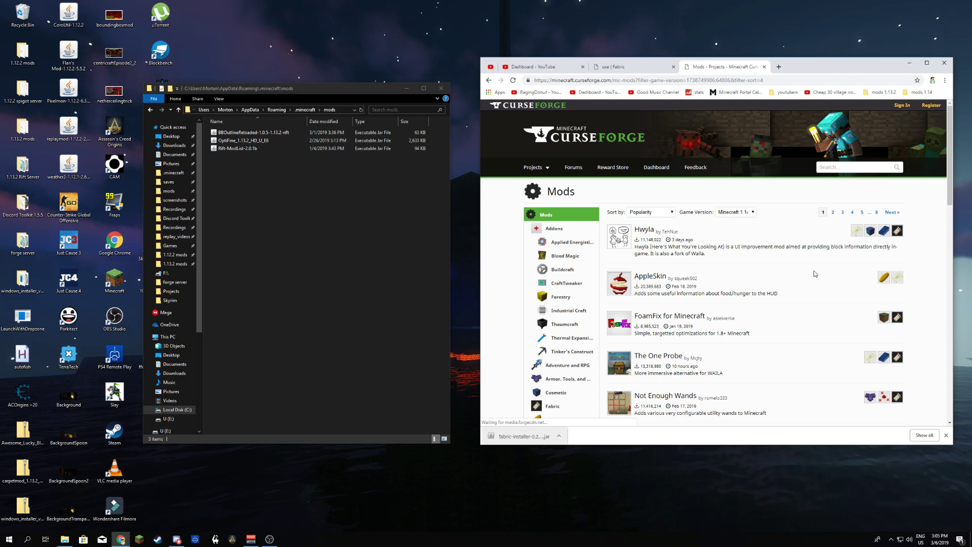
{"action": "scroll", "coordinate": [815, 273], "scroll_direction": "down", "scroll_amount": 3}
{"action": "scroll", "coordinate": [815, 242], "scroll_direction": "down", "scroll_amount": 6}
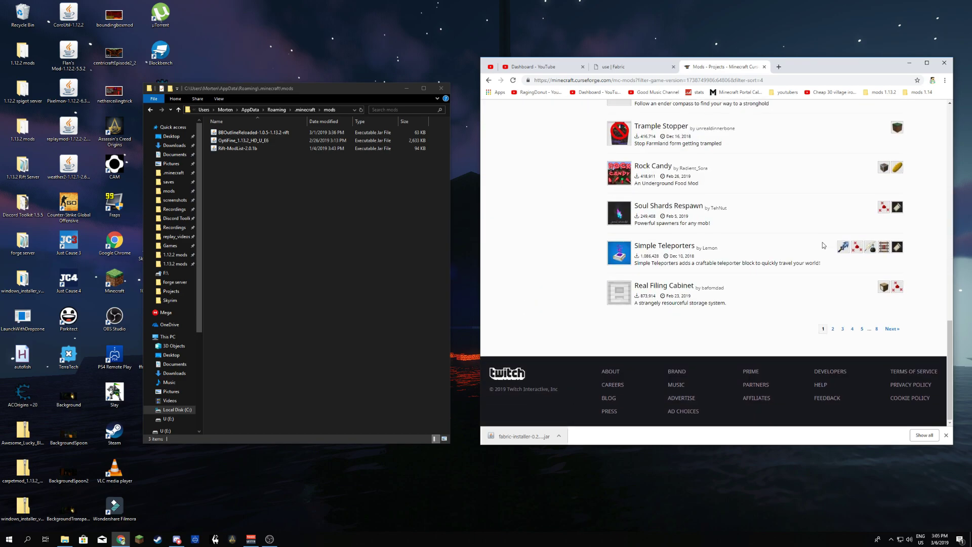
{"action": "scroll", "coordinate": [684, 368], "scroll_direction": "up", "scroll_amount": 2}
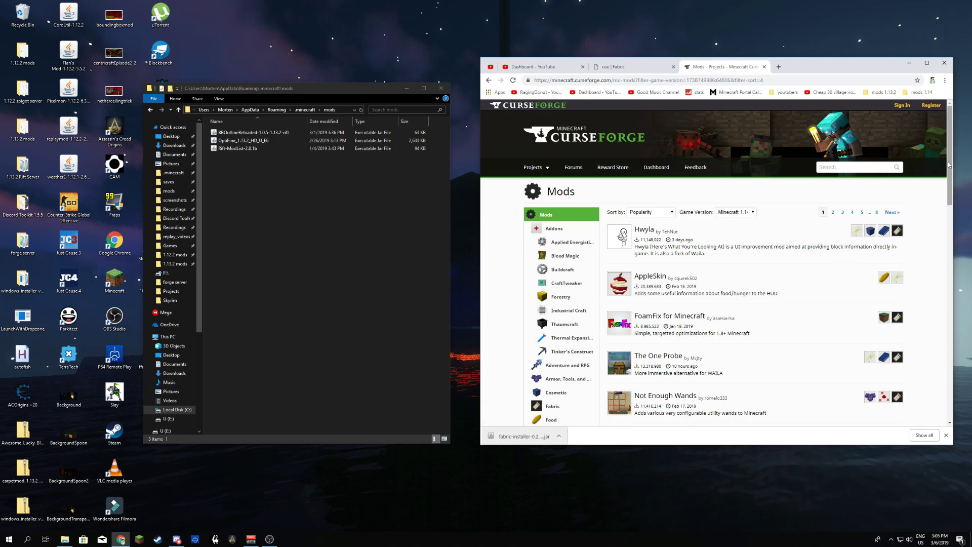
{"action": "left_click_drag", "start_coordinate": [949, 161], "coordinate": [950, 385]}
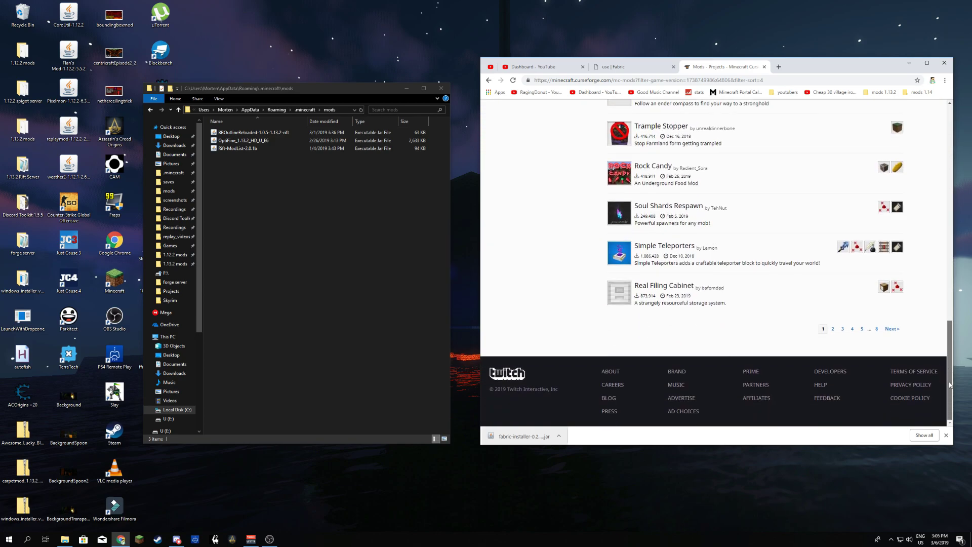
{"action": "scroll", "coordinate": [621, 381], "scroll_direction": "up", "scroll_amount": 15}
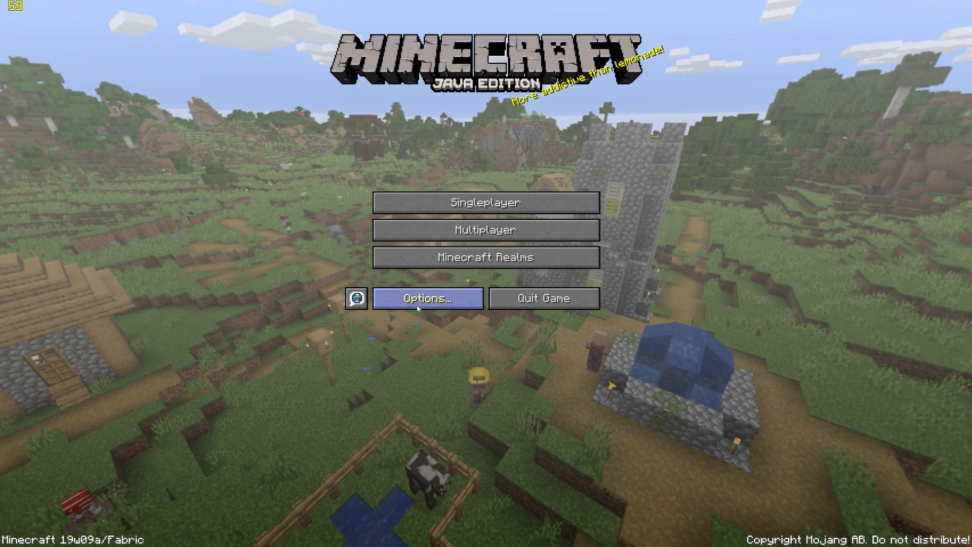
Step: In the running Minecraft 19w09a/Fabric game, view the Options screen and return to the title screen
{"action": "left_click", "coordinate": [418, 304]}
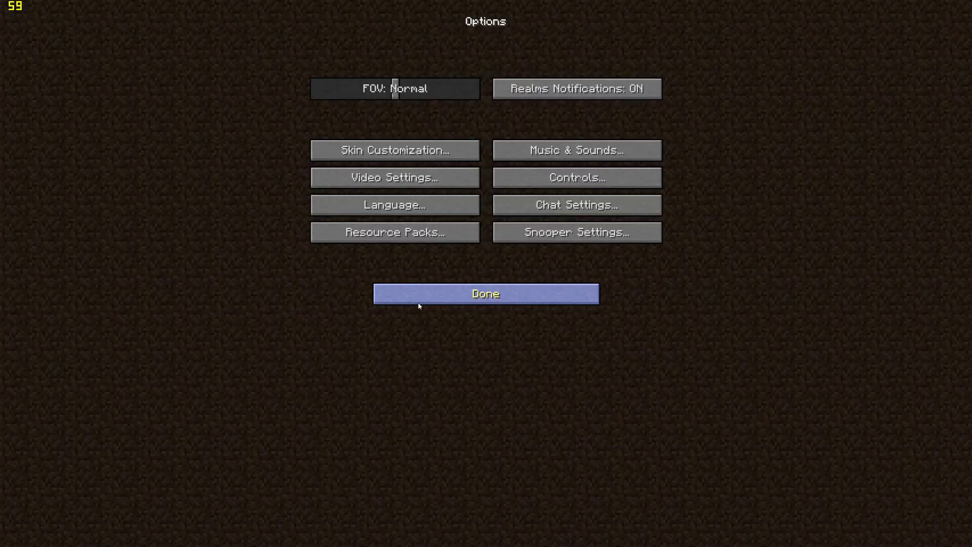
{"action": "left_click", "coordinate": [501, 299]}
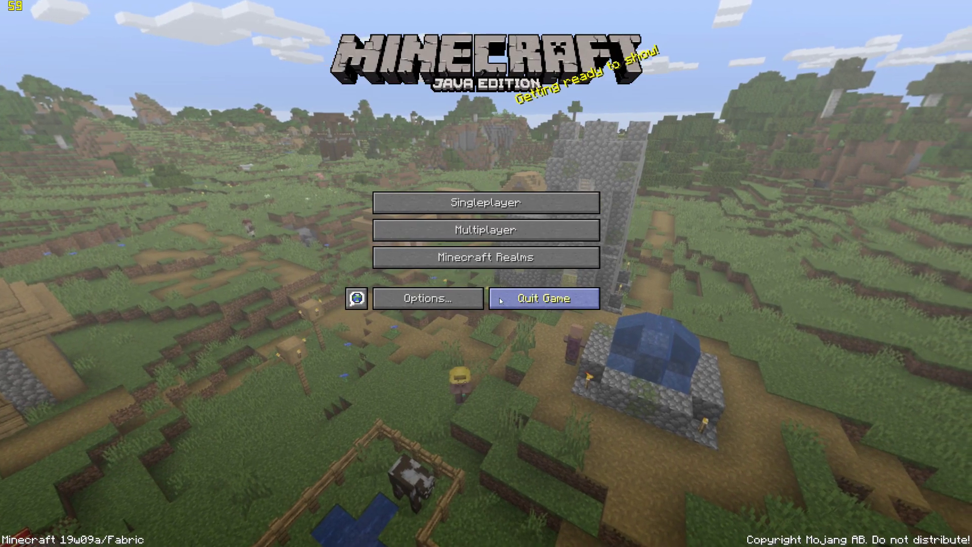